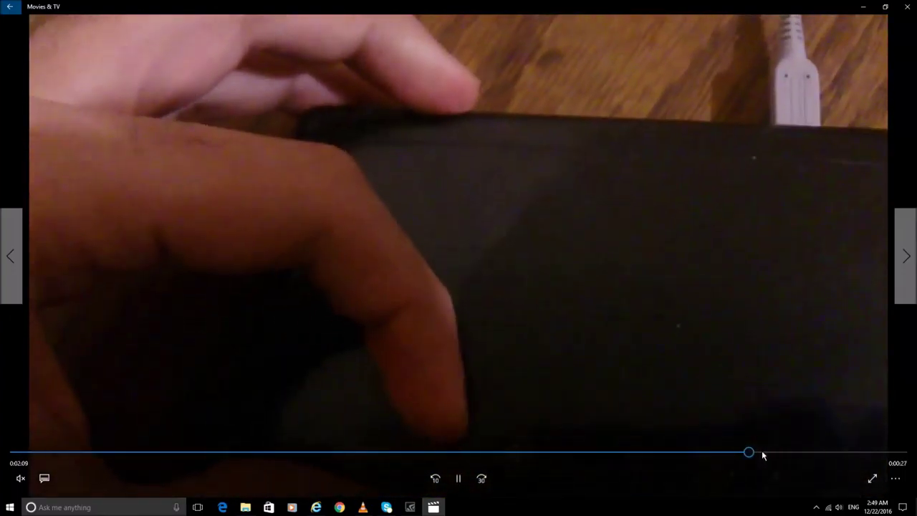
Skip ahead in the MOV_0002 video and pause it, putting the player away to switch to File Explorer.
left_click(761, 453)
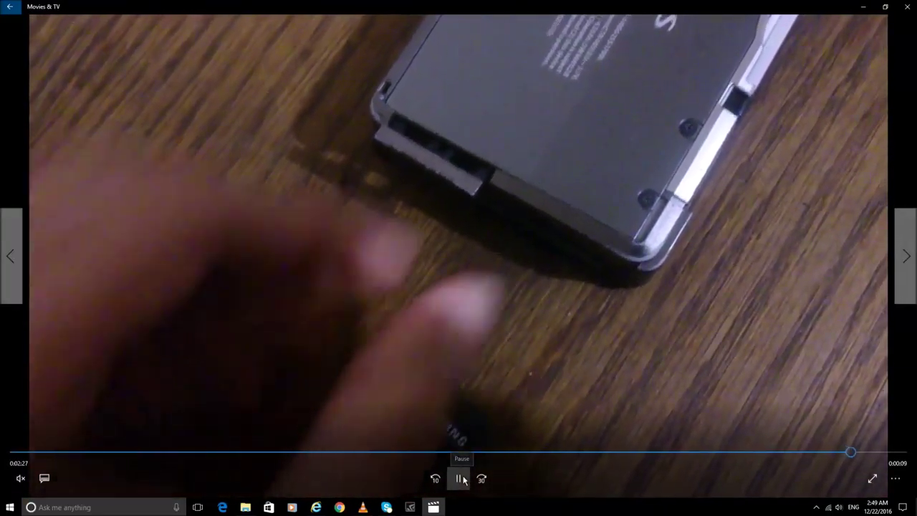
left_click(460, 479)
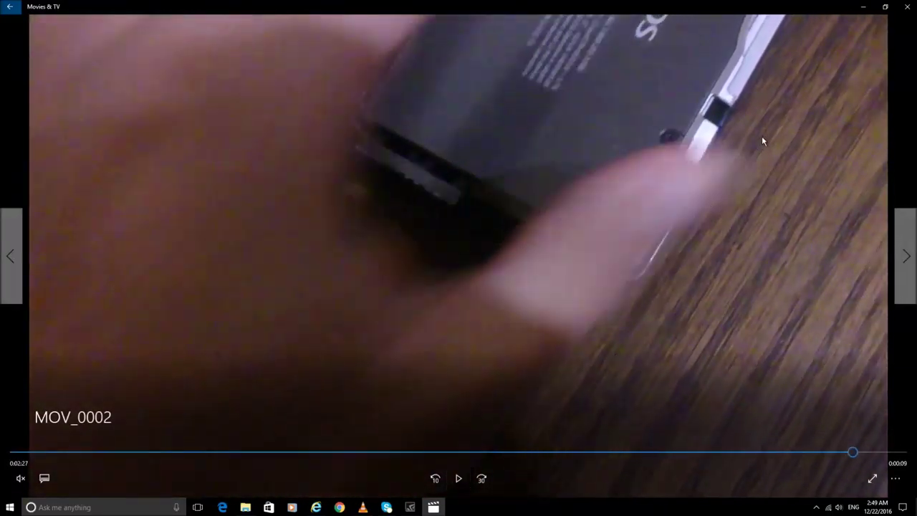
left_click(859, 6)
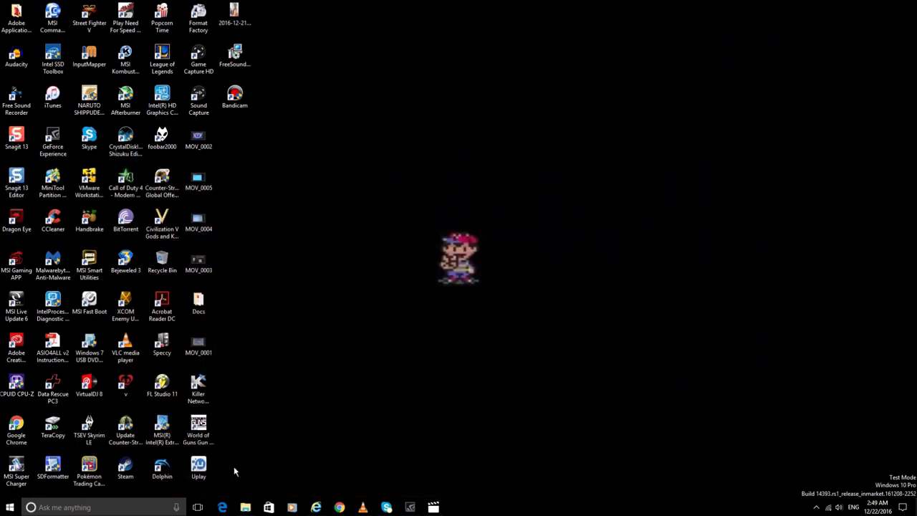
left_click(243, 507)
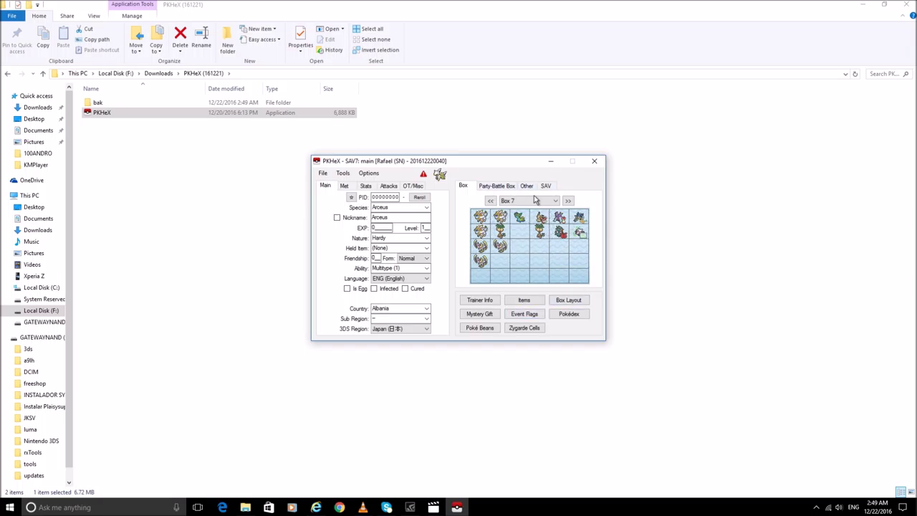
left_click(489, 202)
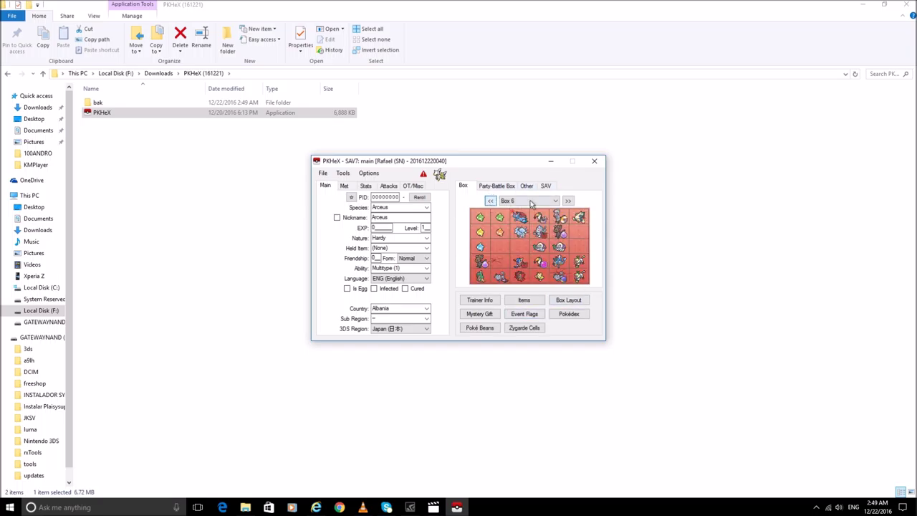
left_click(566, 202)
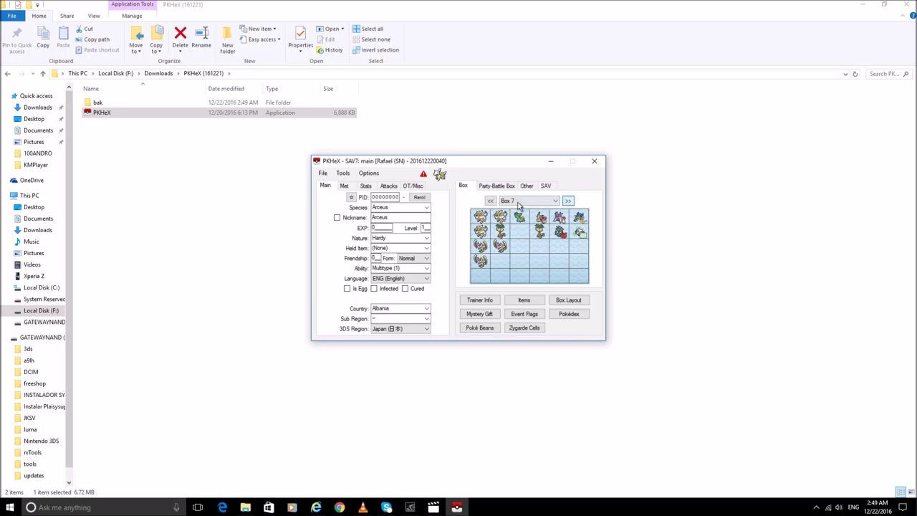
Open the save file main from GATEWAYNAND (H:), in JKSV, Saves, Pokémon_Sun, Sun RD.
left_click(323, 174)
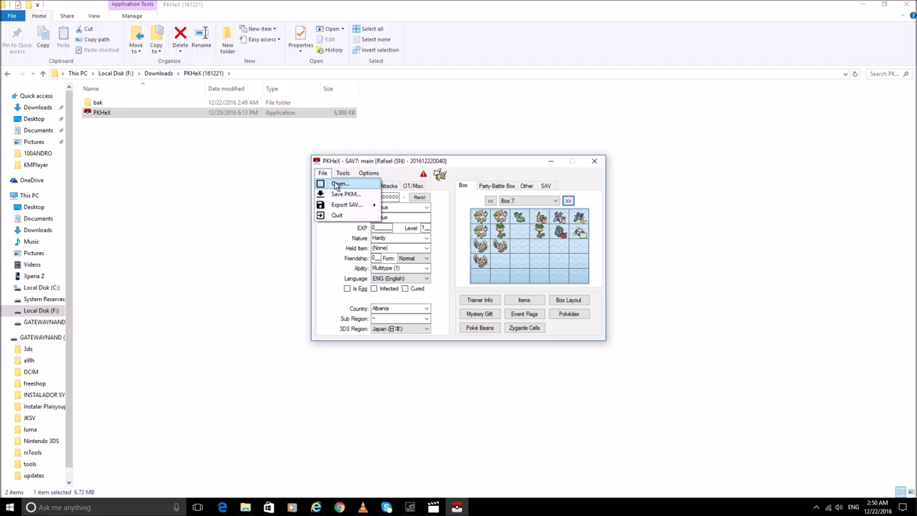
left_click(339, 184)
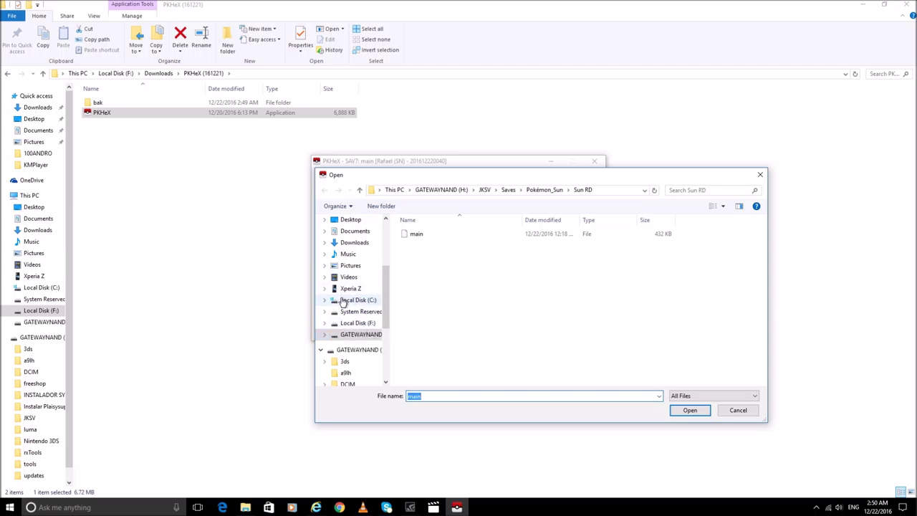
scroll(351, 286, "up", 1)
left_click(348, 240)
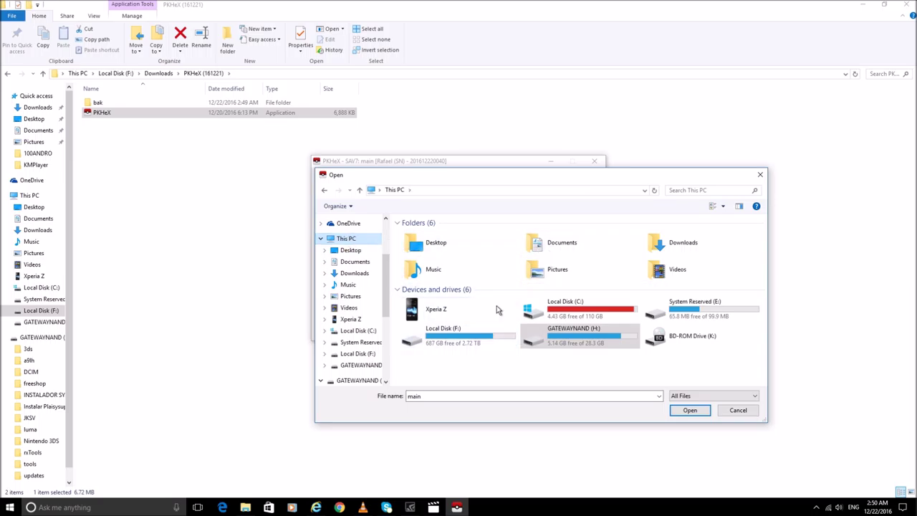
double_click(610, 341)
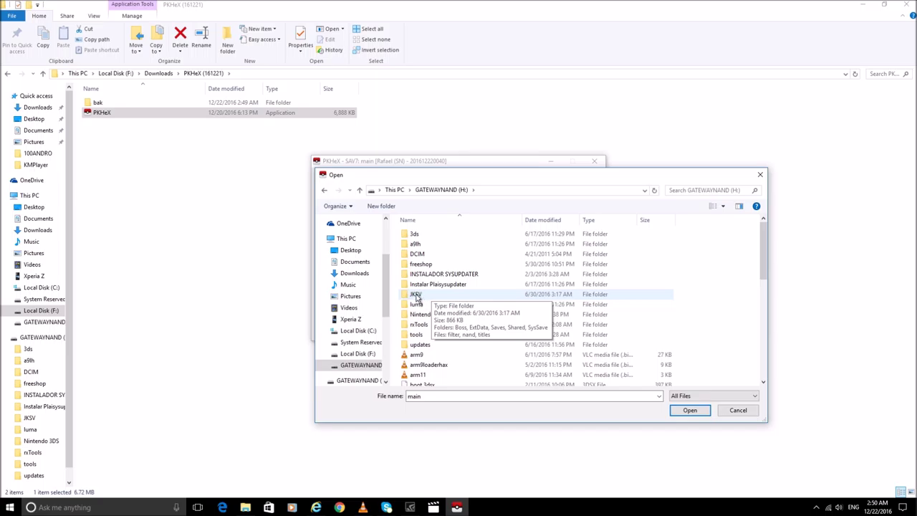
double_click(420, 294)
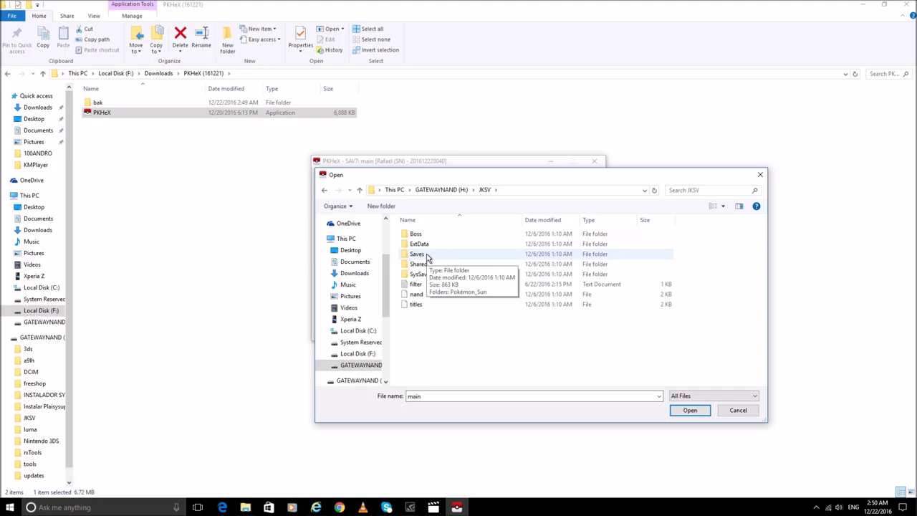
double_click(427, 257)
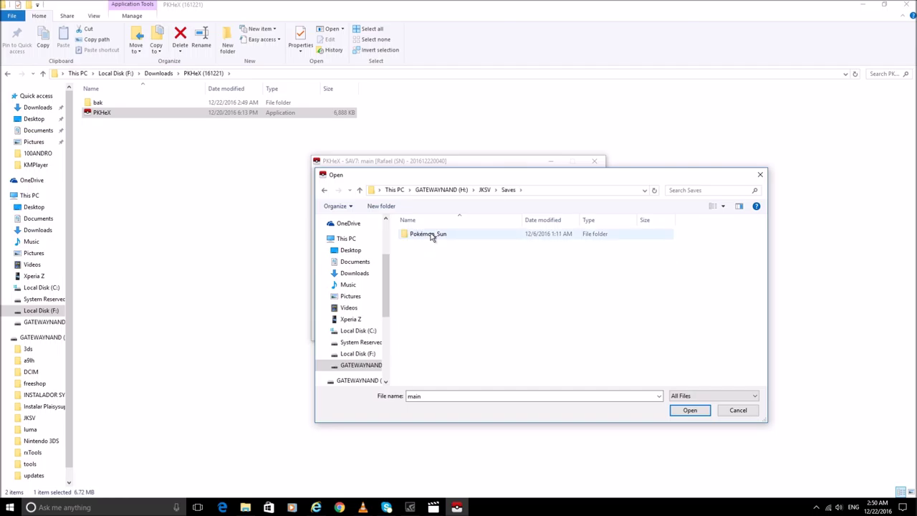
double_click(432, 236)
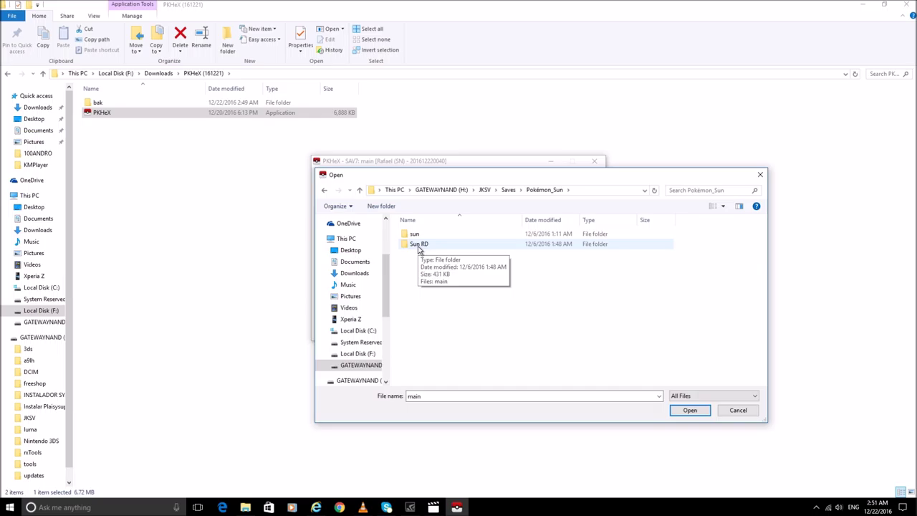
double_click(419, 245)
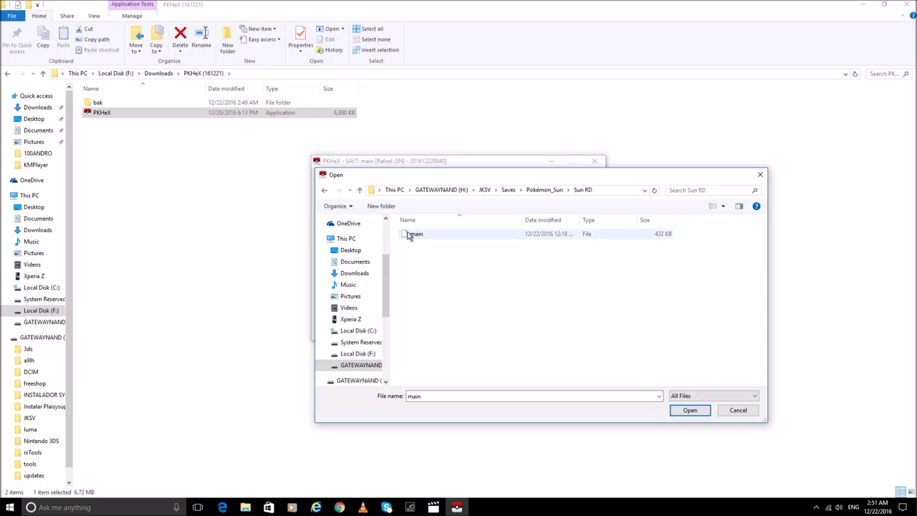
left_click(416, 236)
double_click(416, 237)
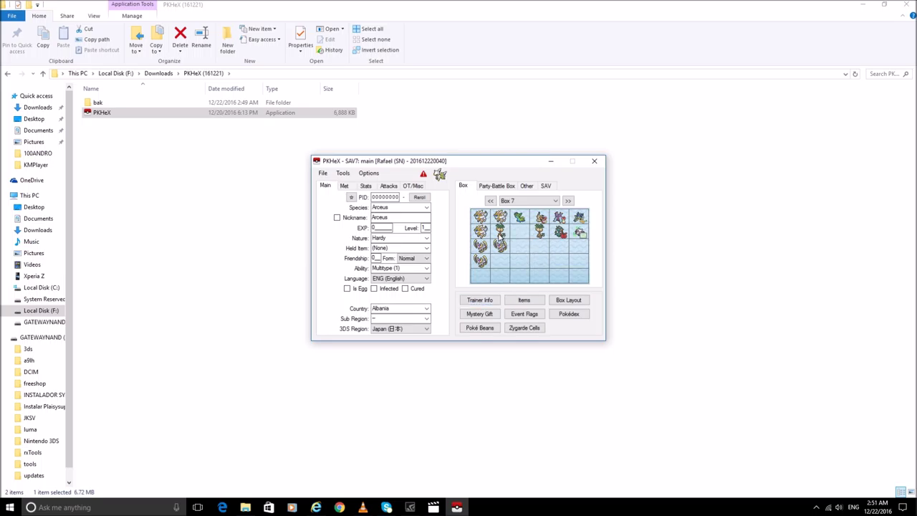
Load the Exeggutor from the second row, second column of Box 7 into the editor and check its legality.
left_click_drag(501, 230, 438, 176)
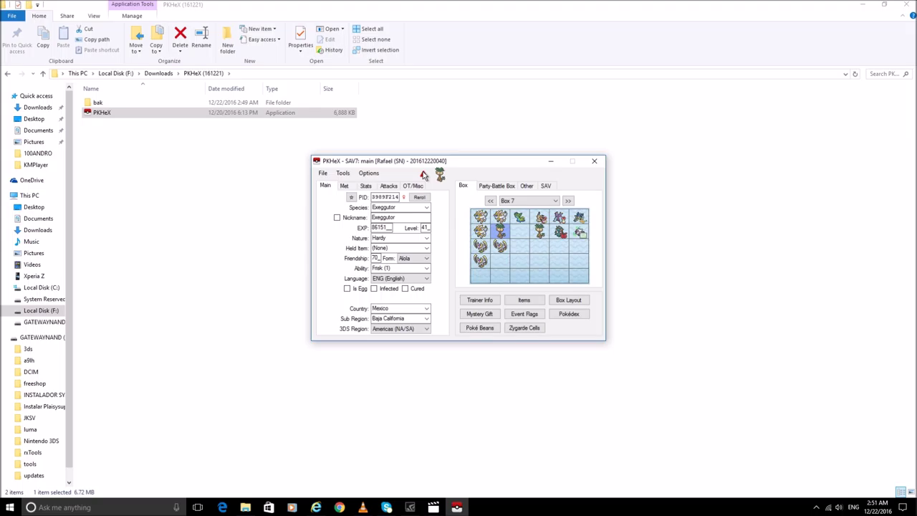
left_click(424, 176)
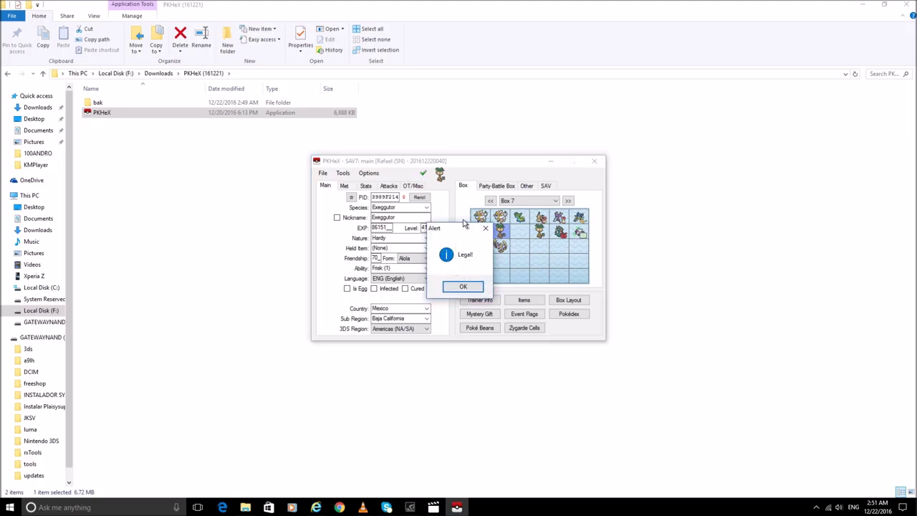
left_click(464, 288)
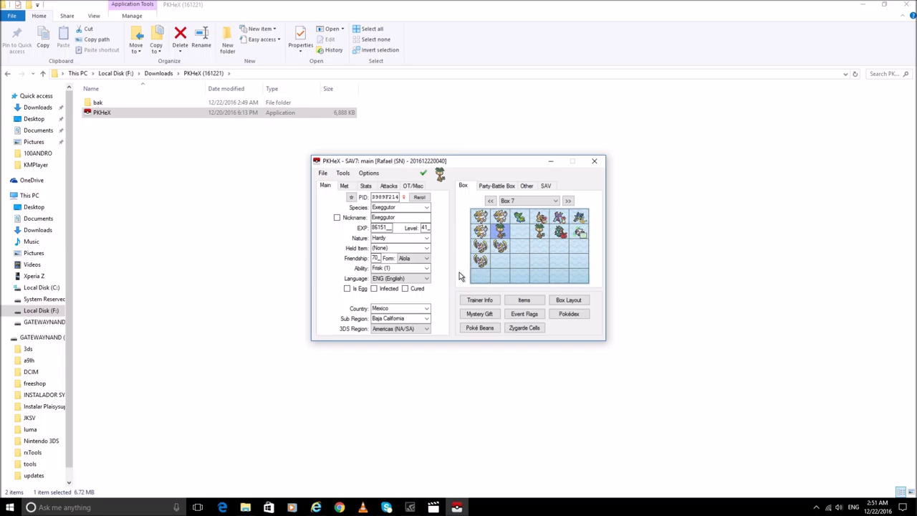
Set Exeggutor's level to 100 and its nature to Brave.
double_click(423, 228)
type("100")
left_click(428, 239)
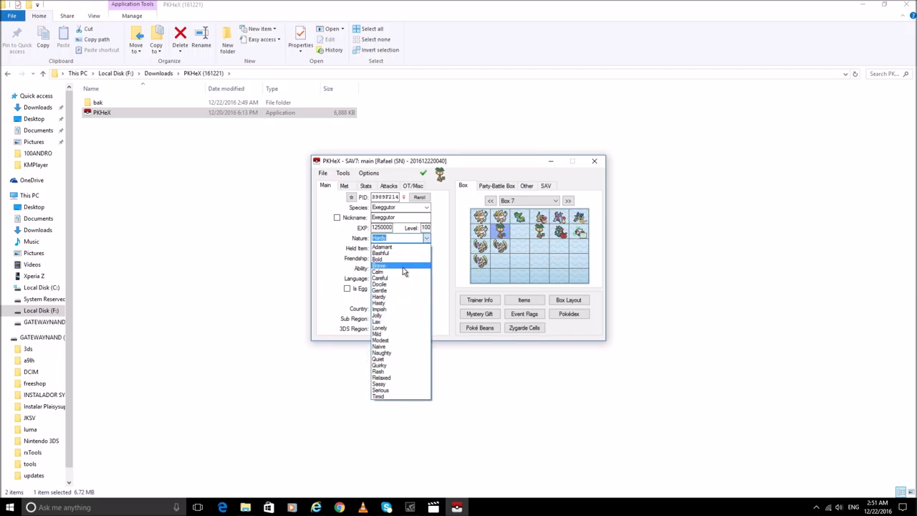
left_click(403, 268)
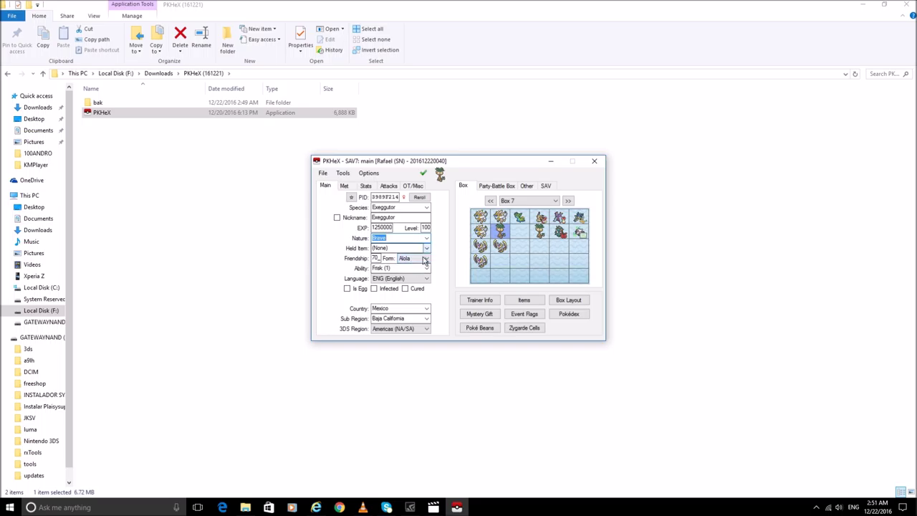
Set Exeggutor's friendship to 255 and its ability to Harvest (H).
left_click(378, 258)
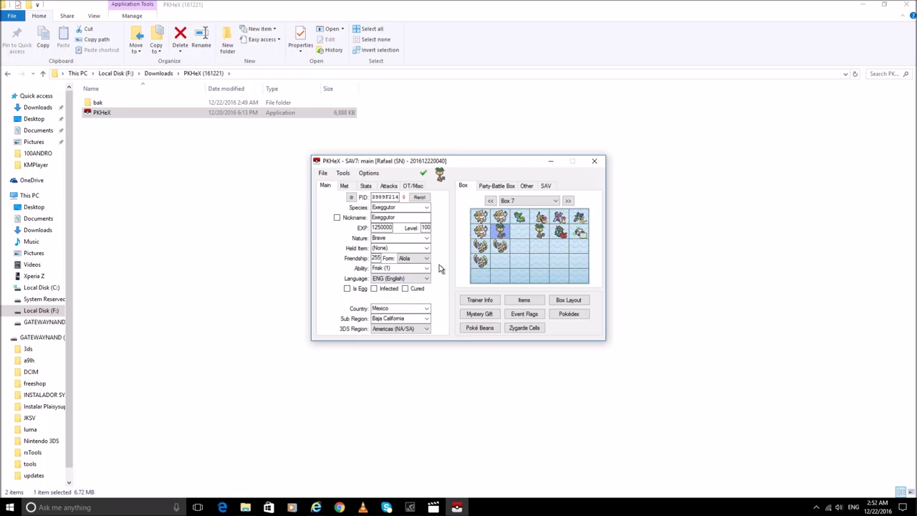
left_click(426, 269)
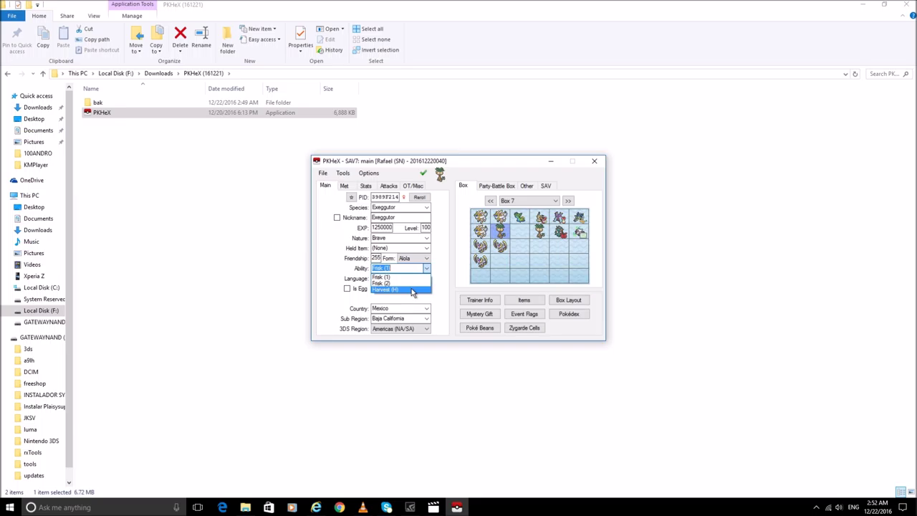
left_click(412, 290)
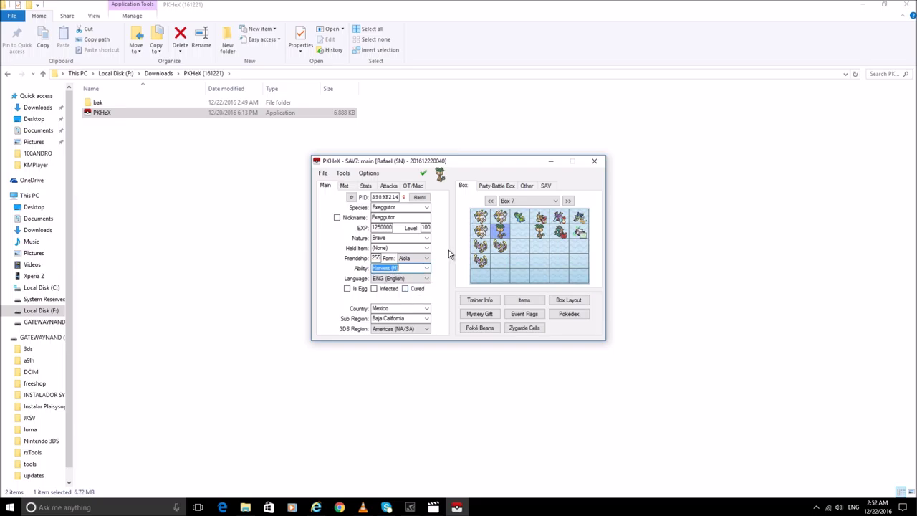
Review Exeggutor's met location, ball, level and date, and return to its main details.
left_click(344, 187)
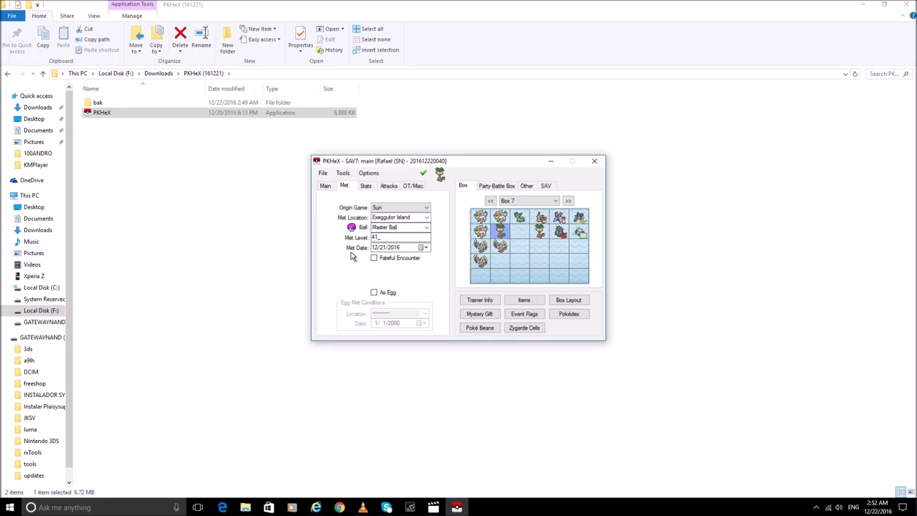
left_click(324, 186)
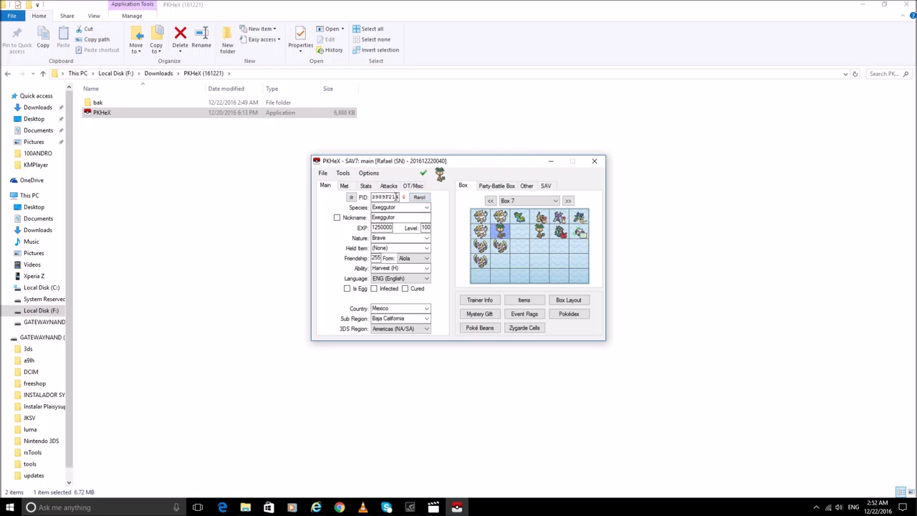
mouse_move(402, 197)
Set Exeggutor's EVs to 252 HP, 252 Attack and 4 Special Defense, and display its current moves.
left_click(367, 186)
left_click(390, 207)
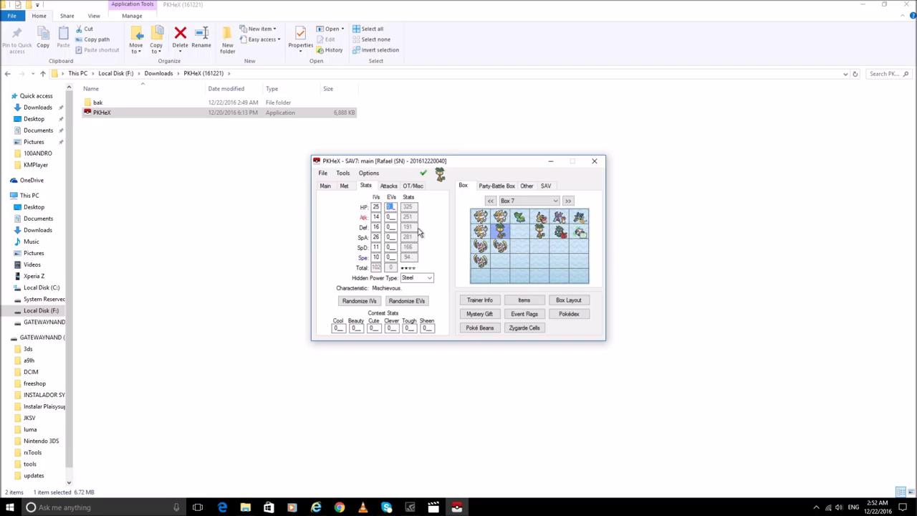
type("252")
left_click(390, 216)
type("252")
left_click(387, 245)
type("4")
left_click(395, 187)
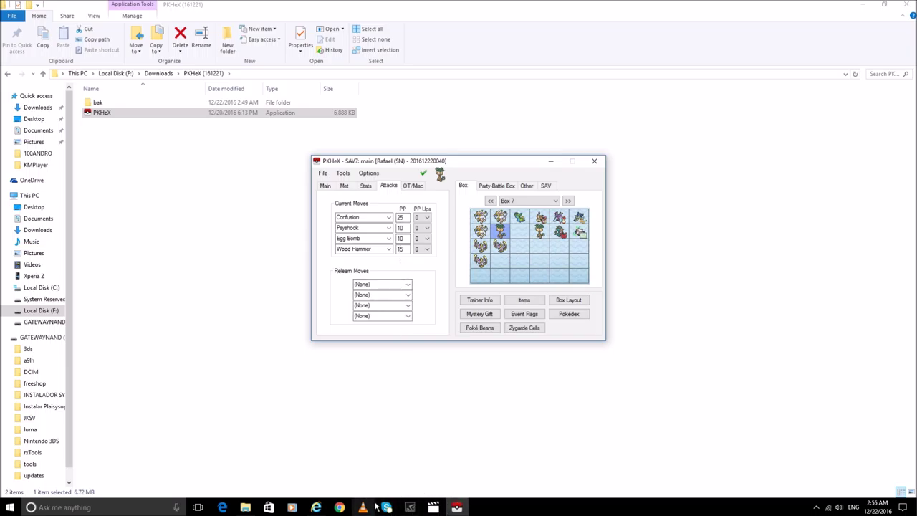
Switch to Chrome and open the Bulbapedia page bulbapedia.bulbagarden.net/wiki/Nature.
left_click(339, 507)
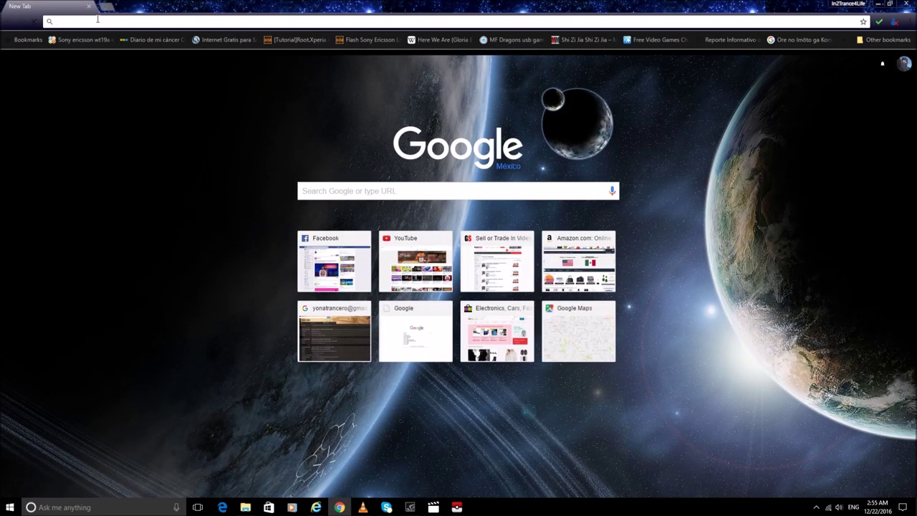
type("bulbapedia.bulbagarden.net/wiki/Nature")
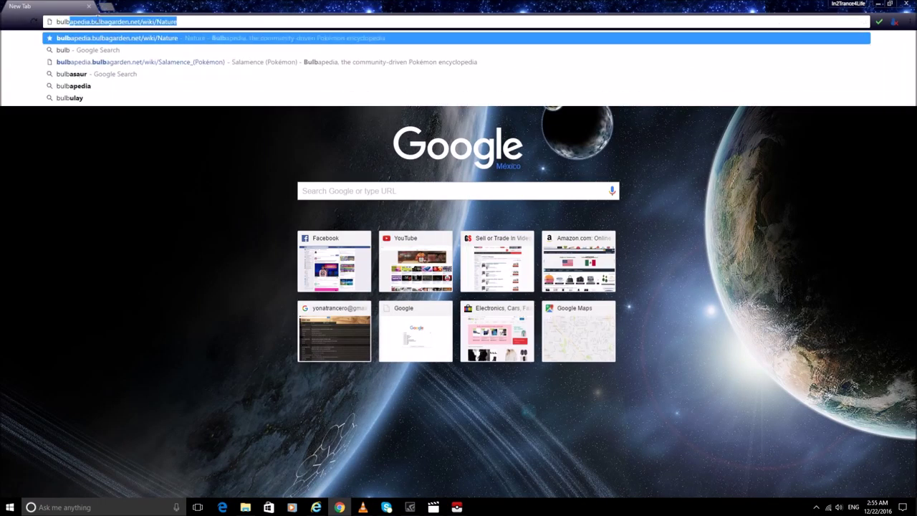
left_click(133, 40)
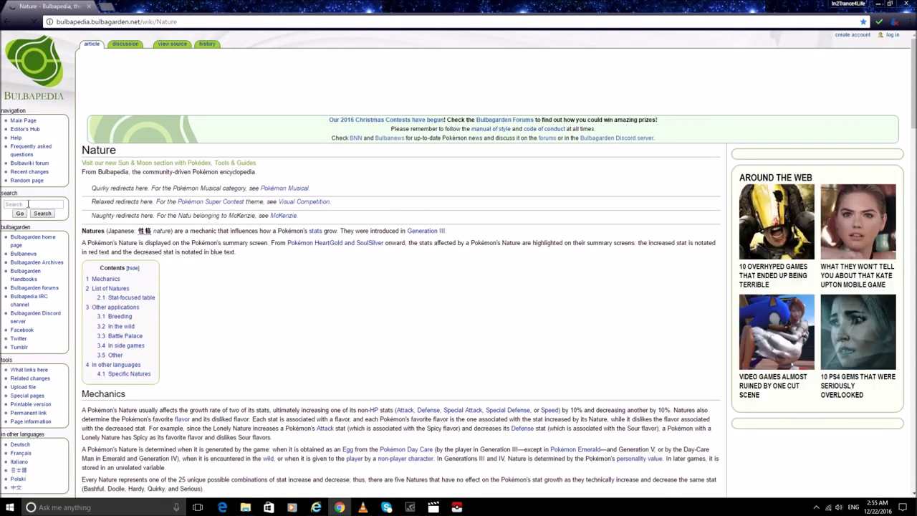
Search Bulbapedia for "exegg", open the Exeggcute article and go on to the Exeggutor article.
type("exx")
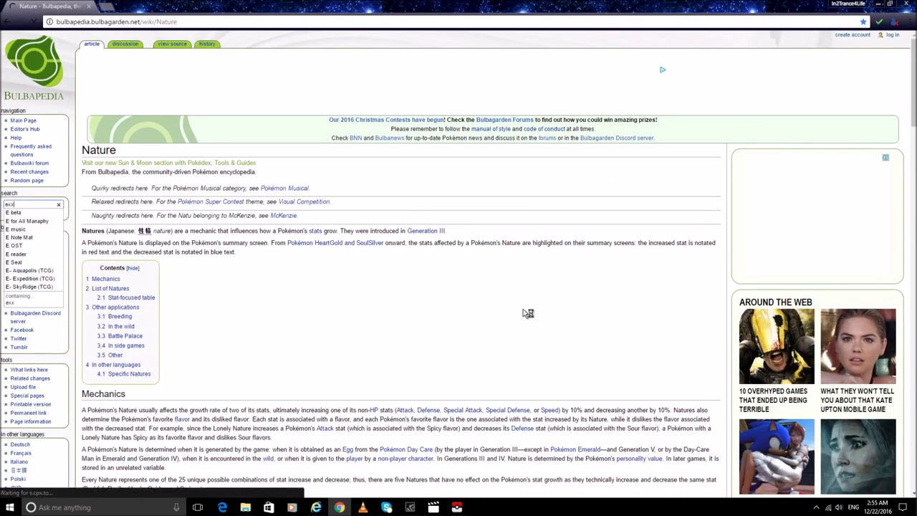
type("gg")
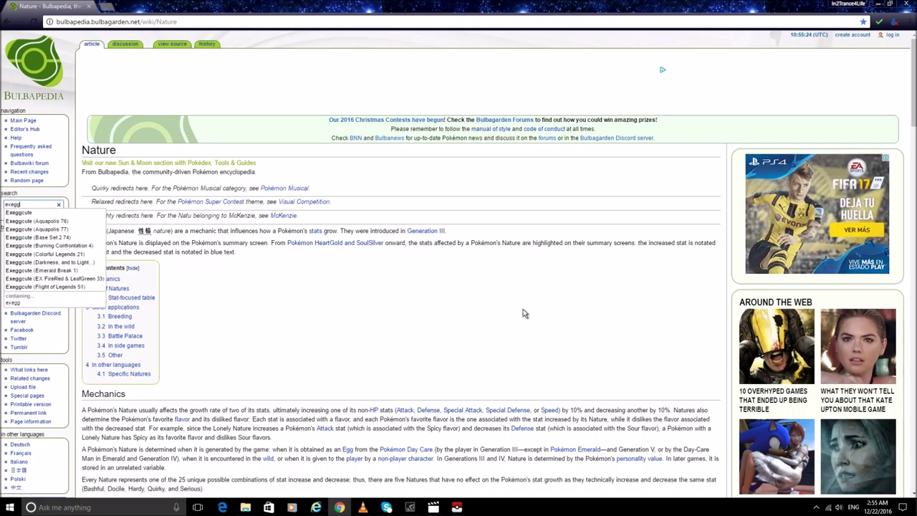
left_click(37, 214)
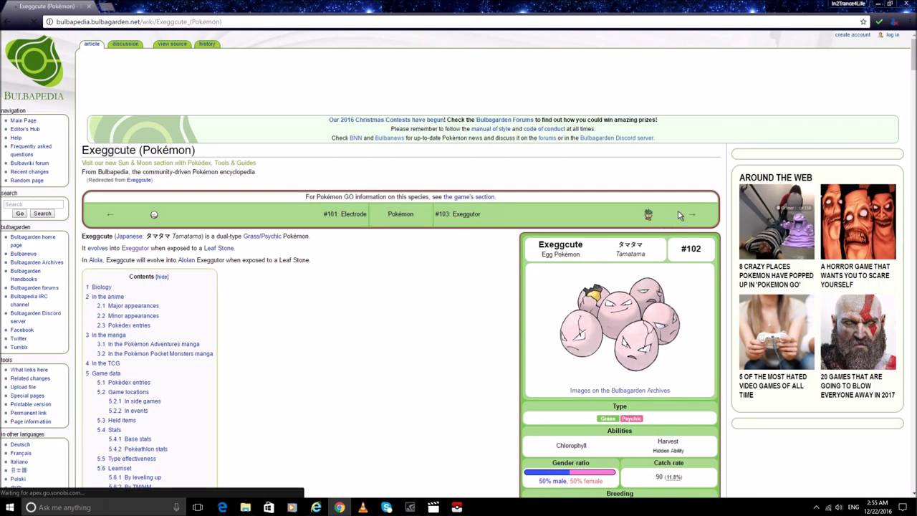
left_click(694, 218)
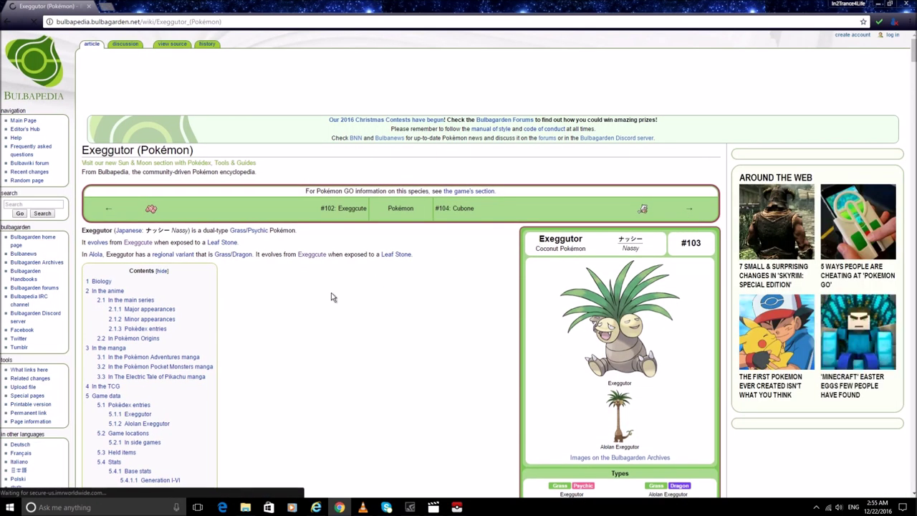
Examine the Exeggutor article's game data, including Alolan Exeggutor's base stats and the type effectiveness section.
scroll(304, 337, "down", 1)
scroll(379, 393, "down", 10)
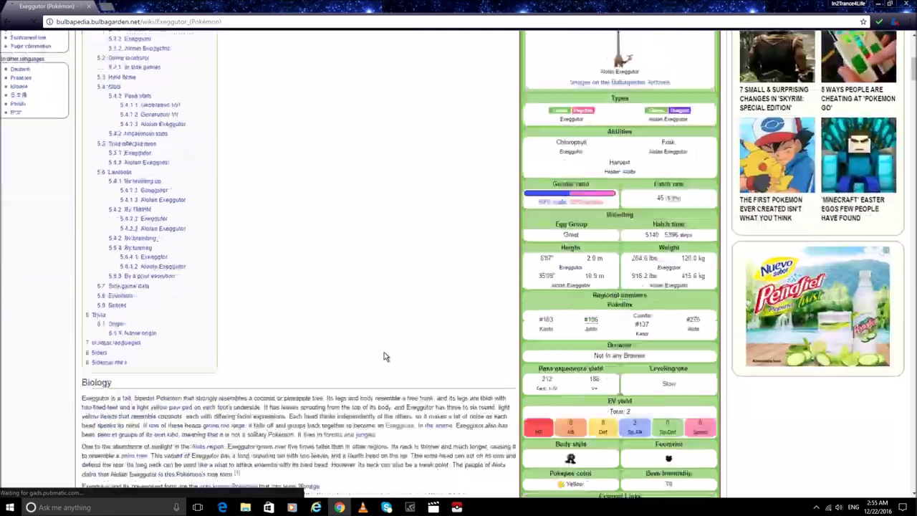
scroll(379, 393, "down", 15)
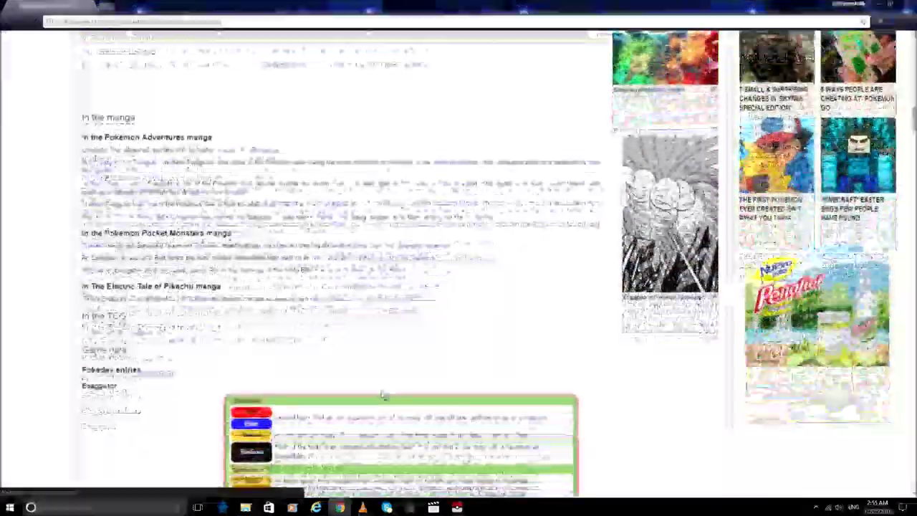
scroll(381, 394, "down", 10)
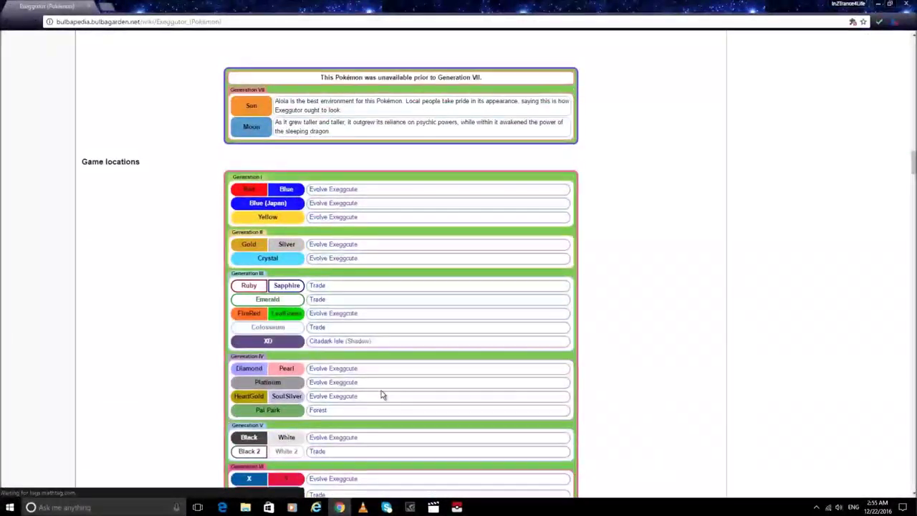
scroll(381, 395, "down", 6)
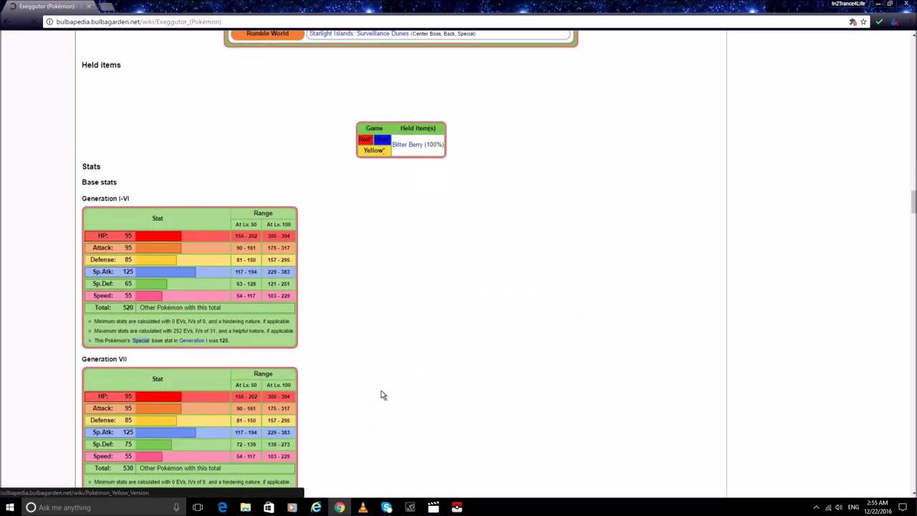
scroll(381, 395, "down", 2)
scroll(381, 395, "down", 2)
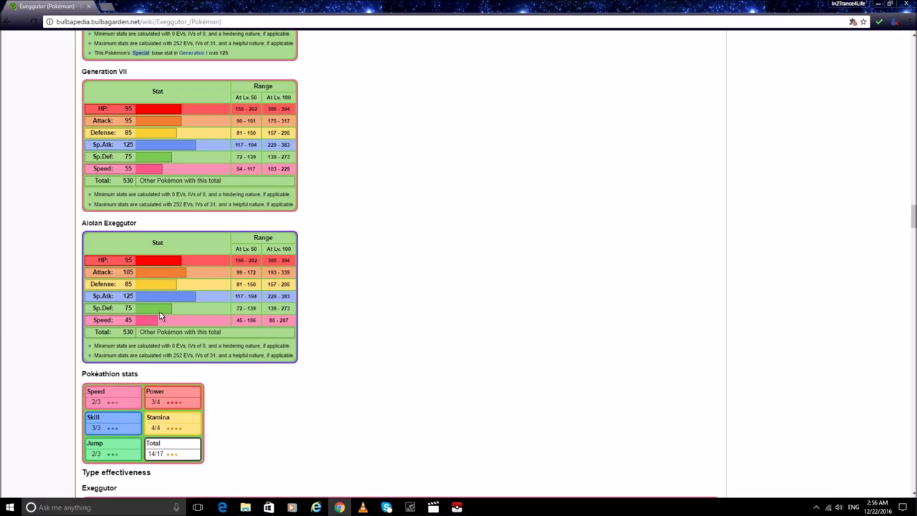
scroll(179, 324, "down", 5)
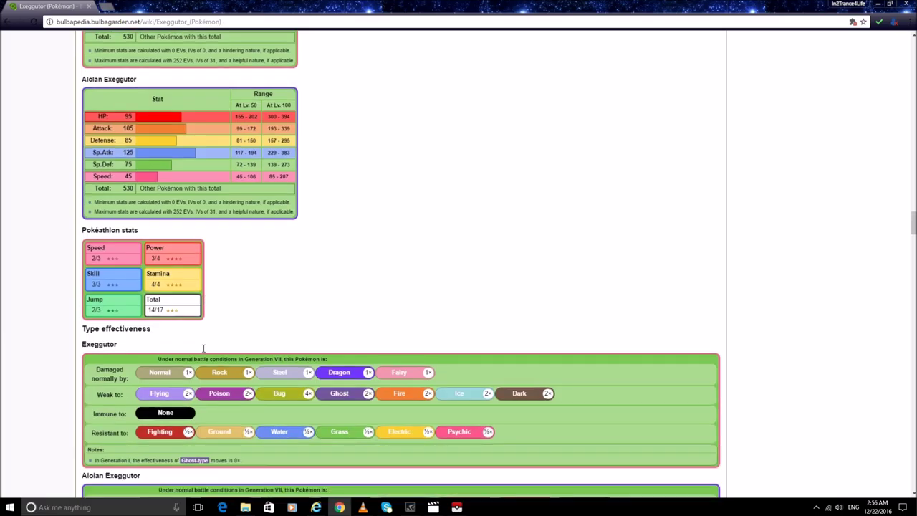